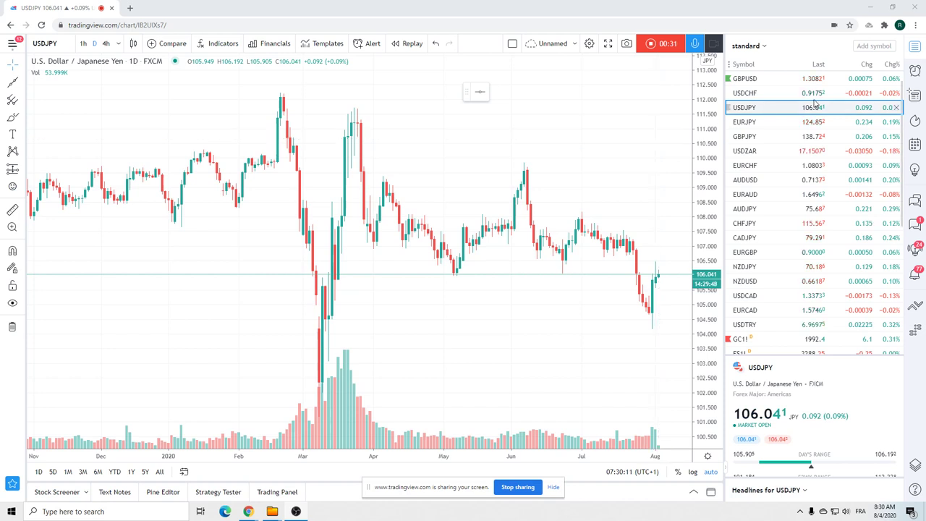
Load EURUSD from the watchlist and hide its existing trend line through the line's context menu
scroll(813, 176, up, 1)
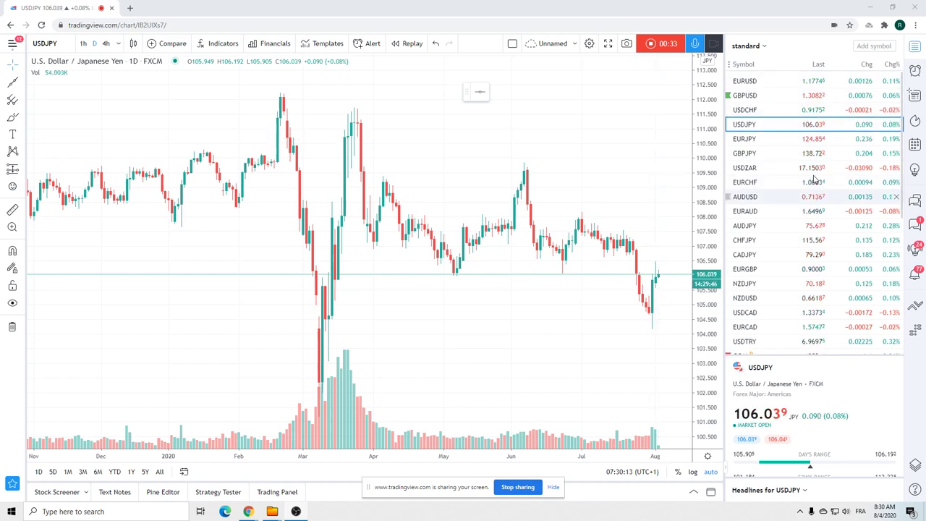
click(759, 84)
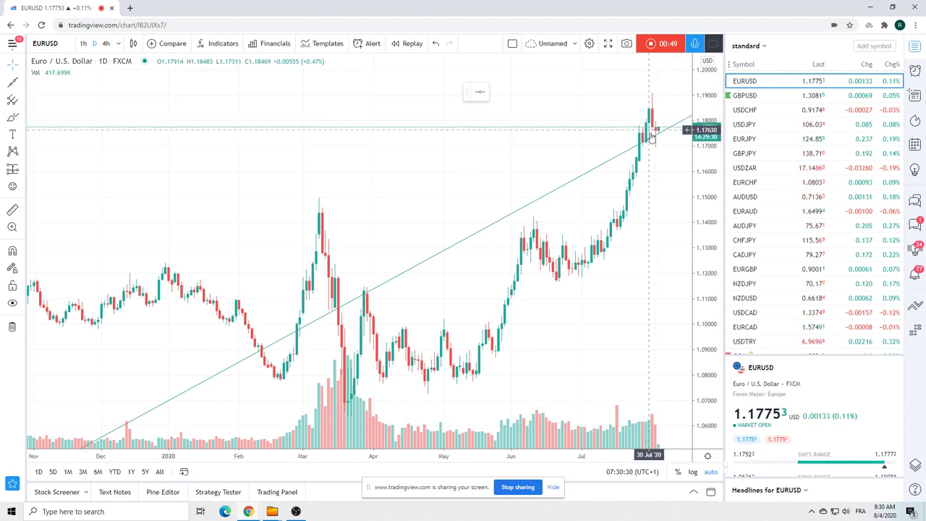
right_click(593, 175)
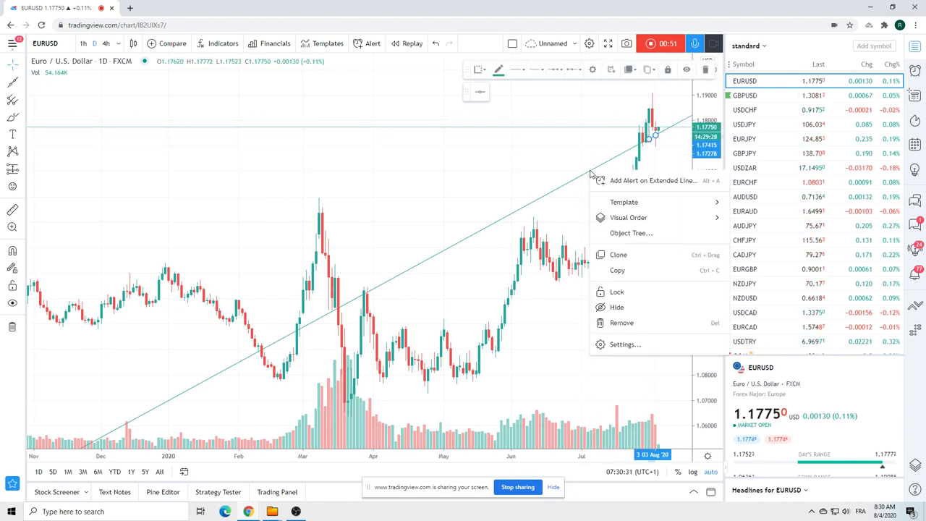
click(617, 307)
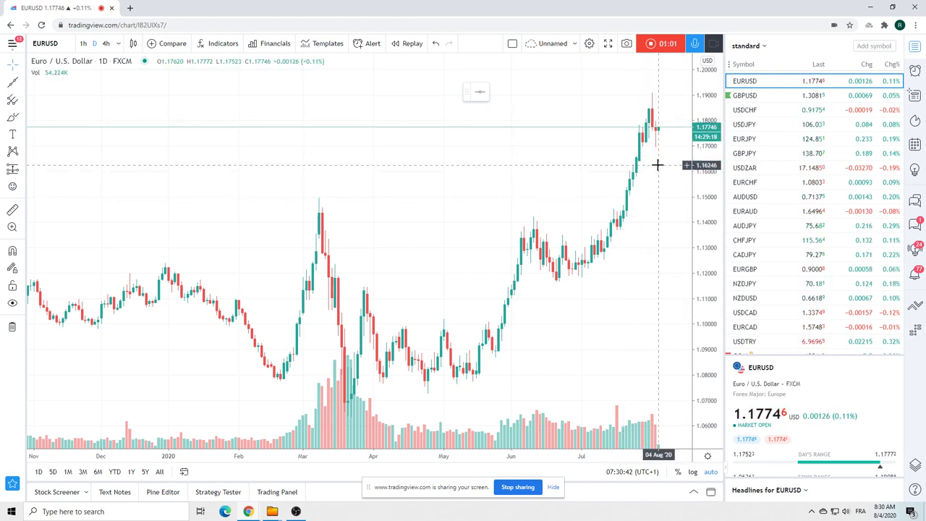
Flip through GBPUSD and USDCHF, ending on the USDJPY daily chart near 106.04
click(755, 100)
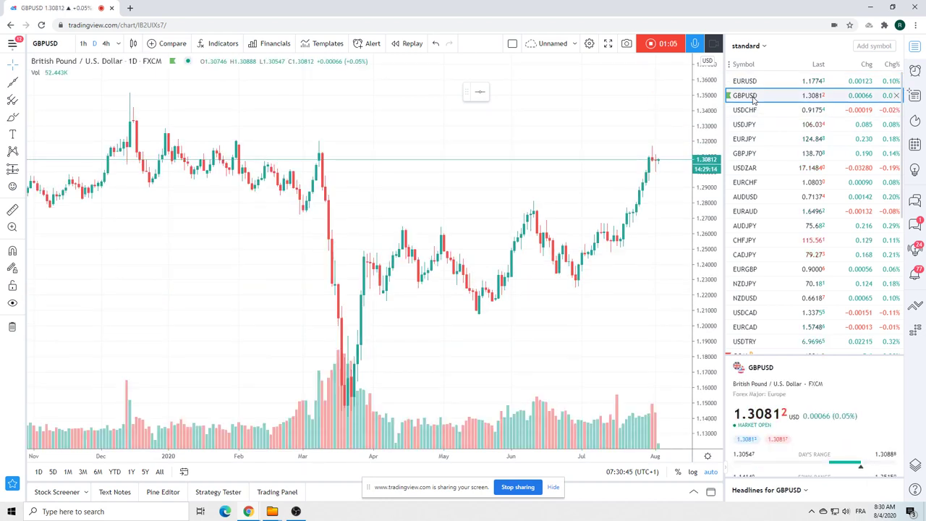
click(748, 111)
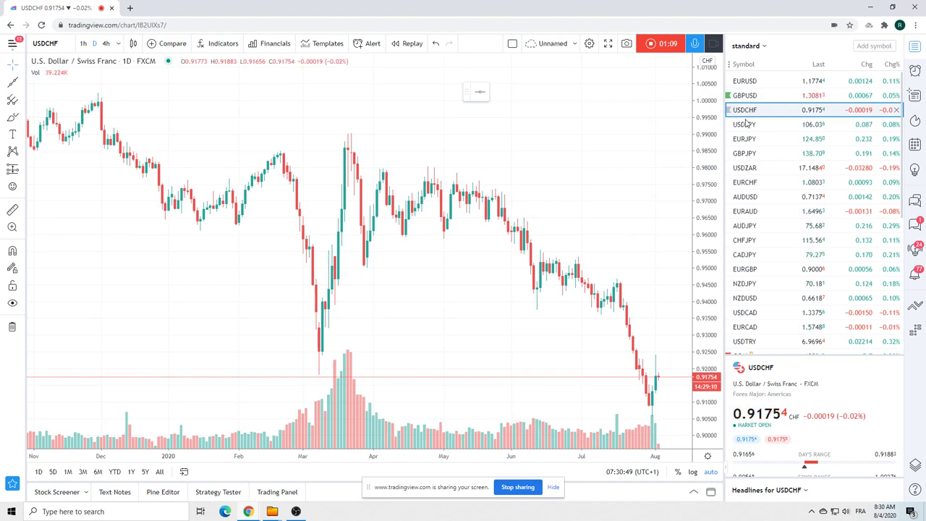
click(745, 128)
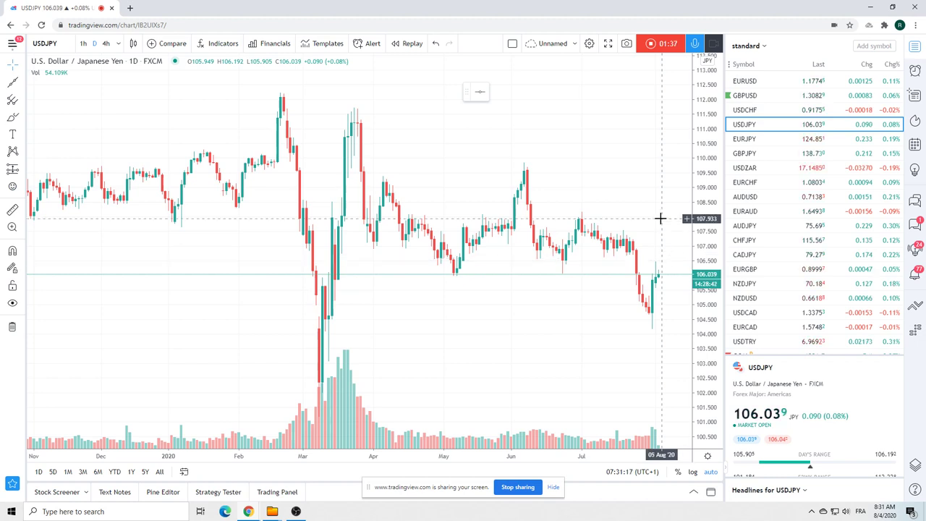
View EURJPY, then load the USDZAR daily chart trading near 17.1464
click(750, 141)
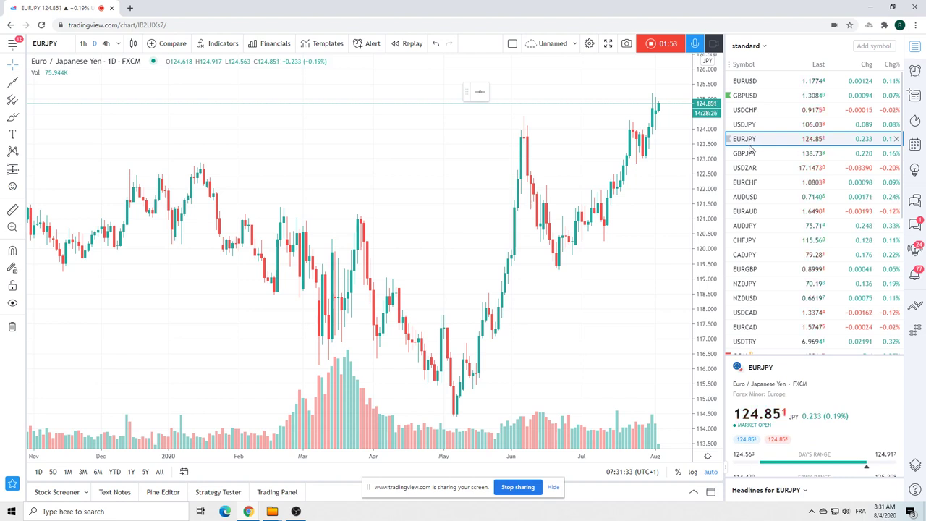
click(744, 169)
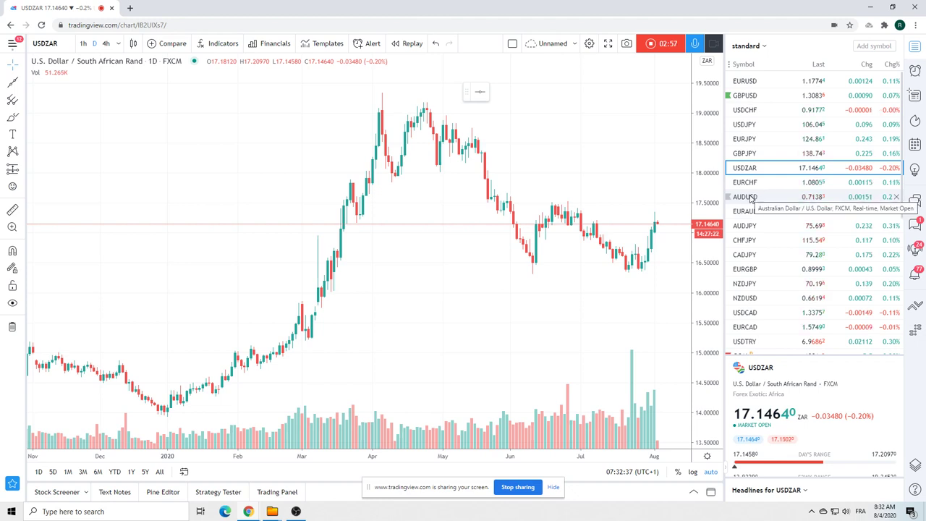
Open AUDUSD, inspect it on 1h candles, then return to the 1D interval near 0.7138
click(749, 197)
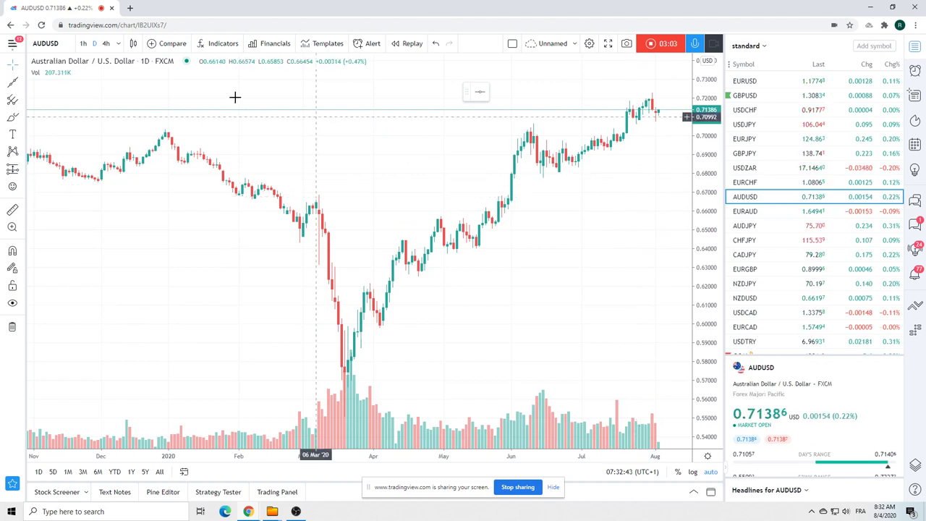
click(83, 44)
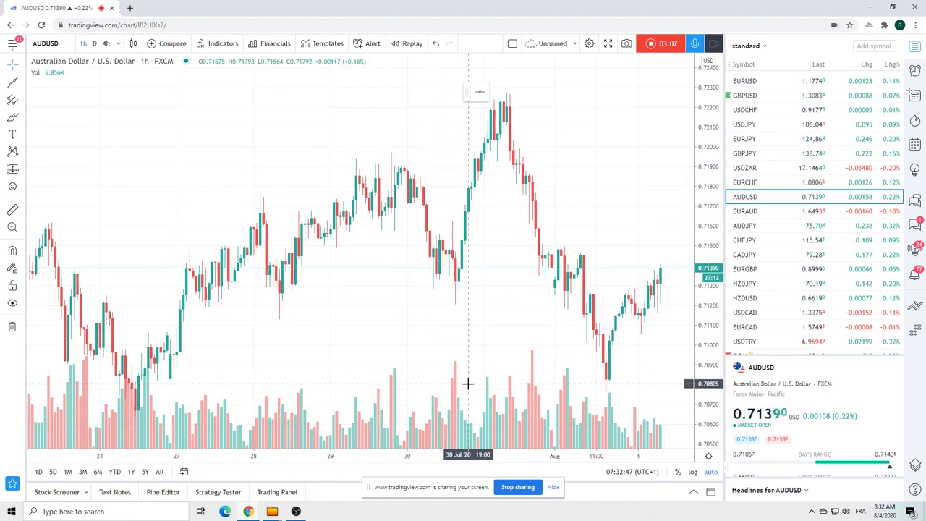
scroll(533, 261, down, 5)
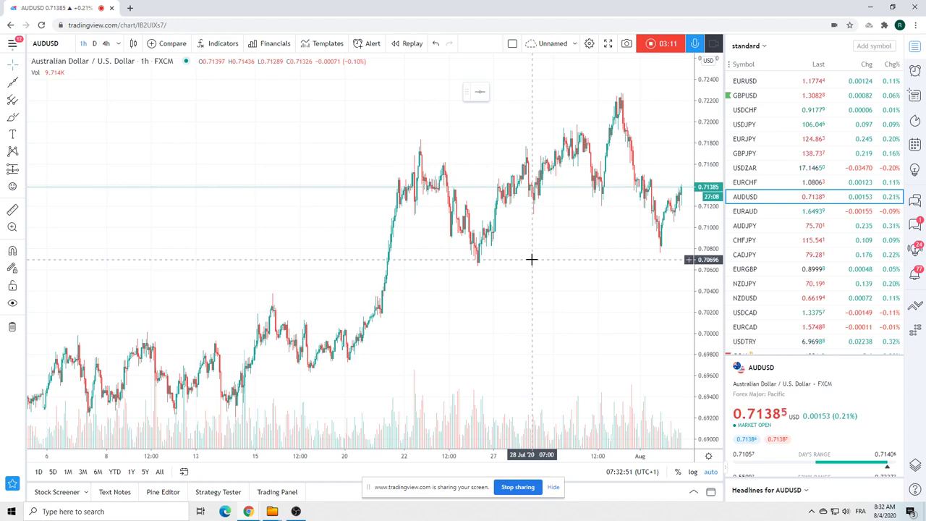
click(95, 43)
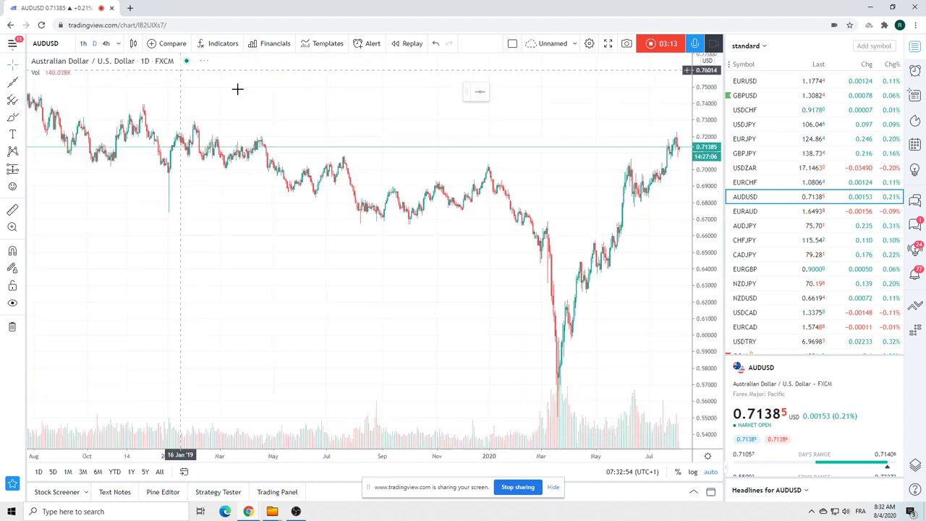
scroll(412, 203, up, 3)
scroll(412, 203, up, 3)
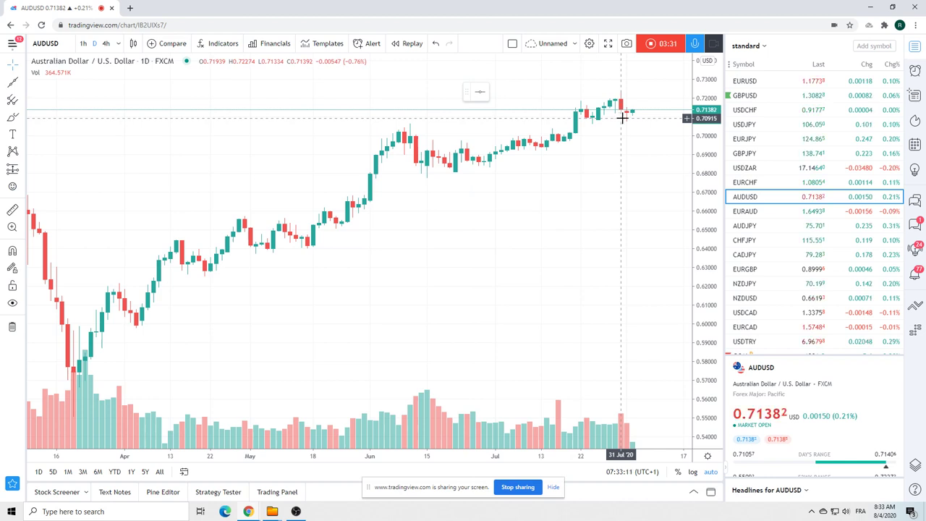
Zoom out on the EURAUD chart for a longer view, then load AUDJPY near 75.684
click(763, 215)
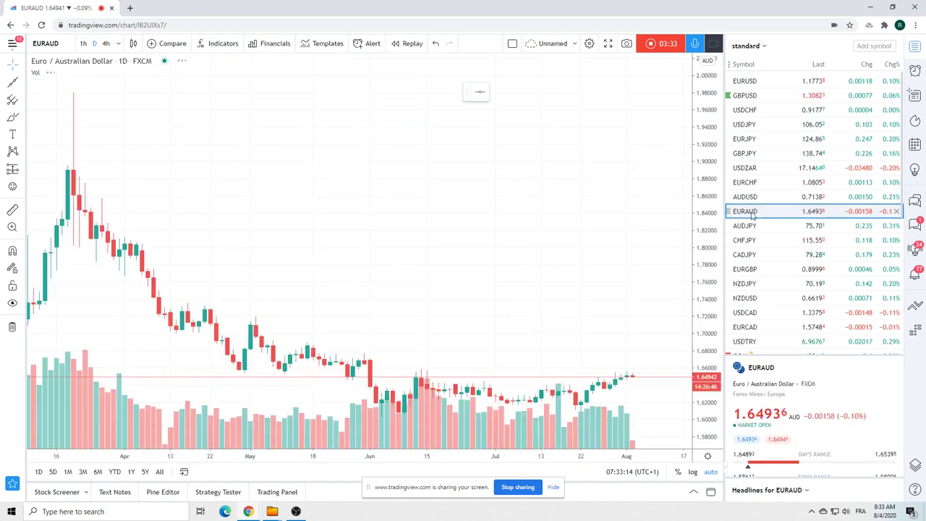
scroll(615, 184, down, 4)
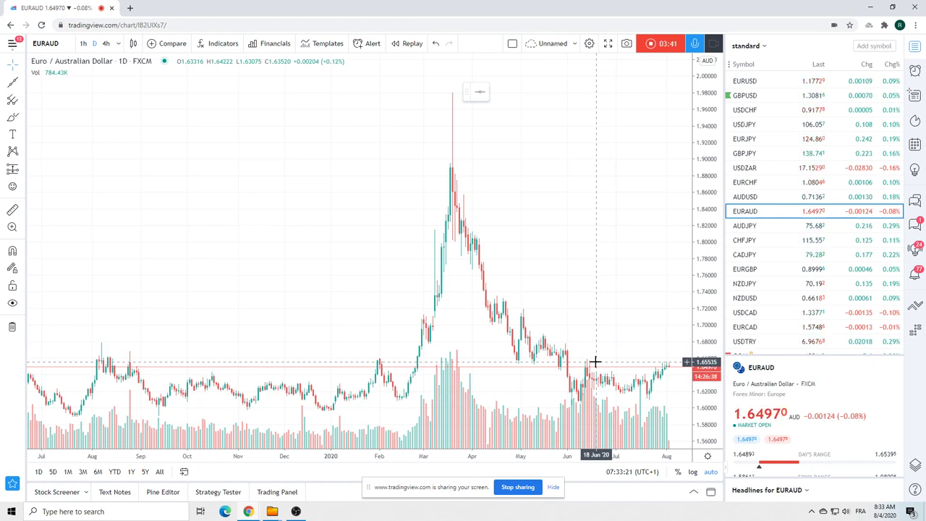
scroll(594, 361, up, 3)
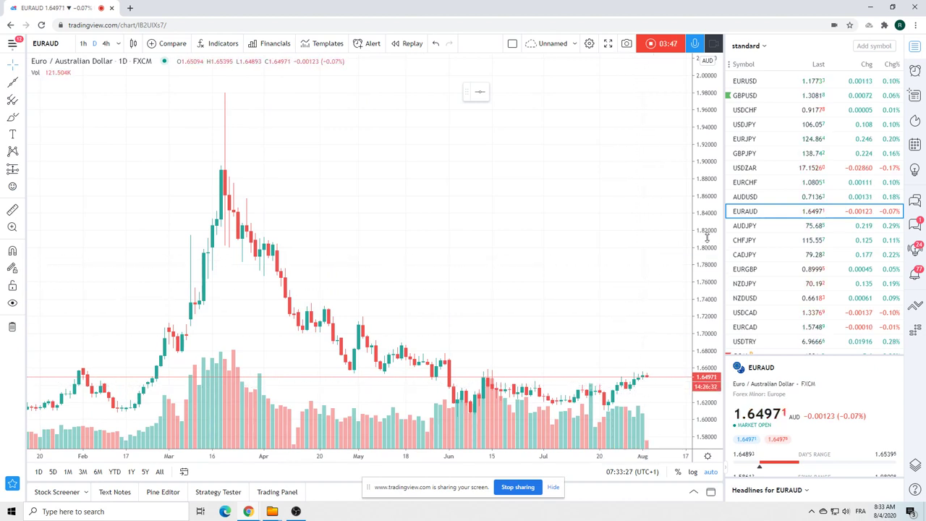
click(752, 225)
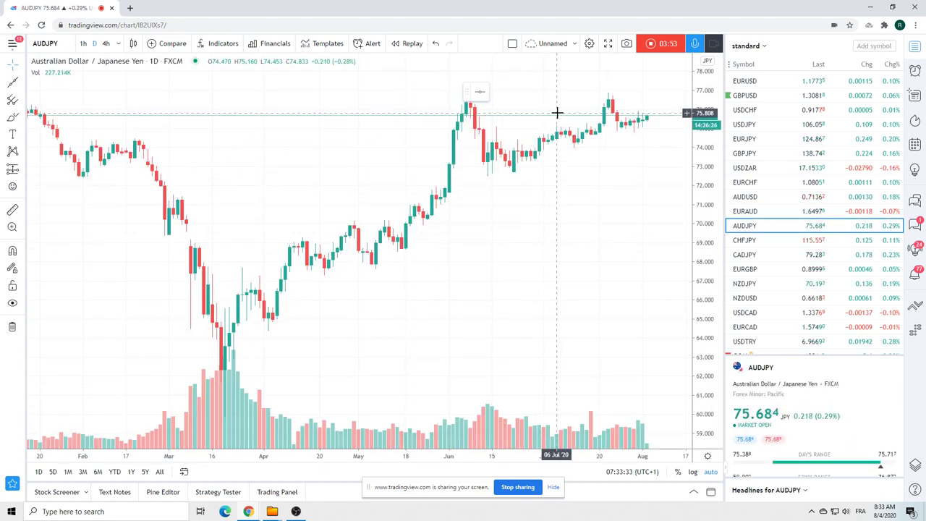
Draw an Extended trend line on AUDJPY from the early-April low to the late-July low
click(23, 84)
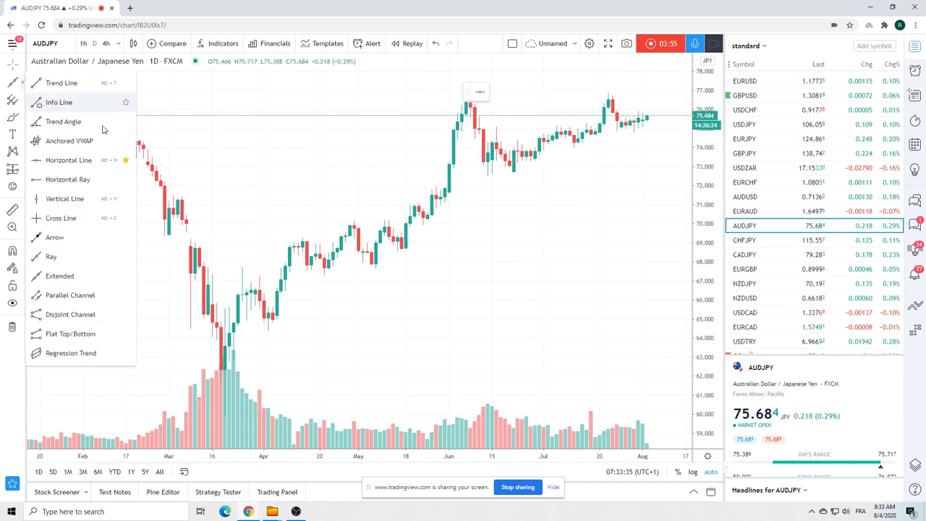
click(92, 281)
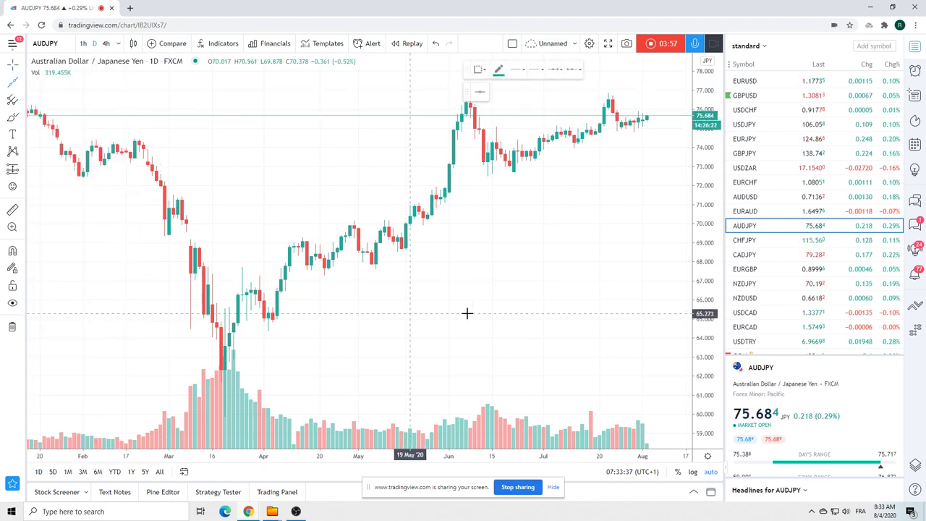
click(269, 331)
click(626, 138)
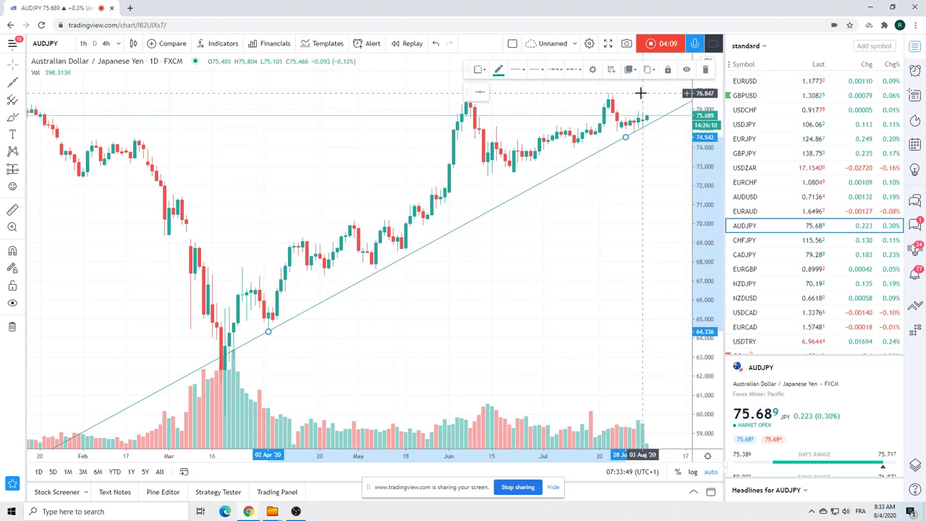
scroll(640, 93, down, 3)
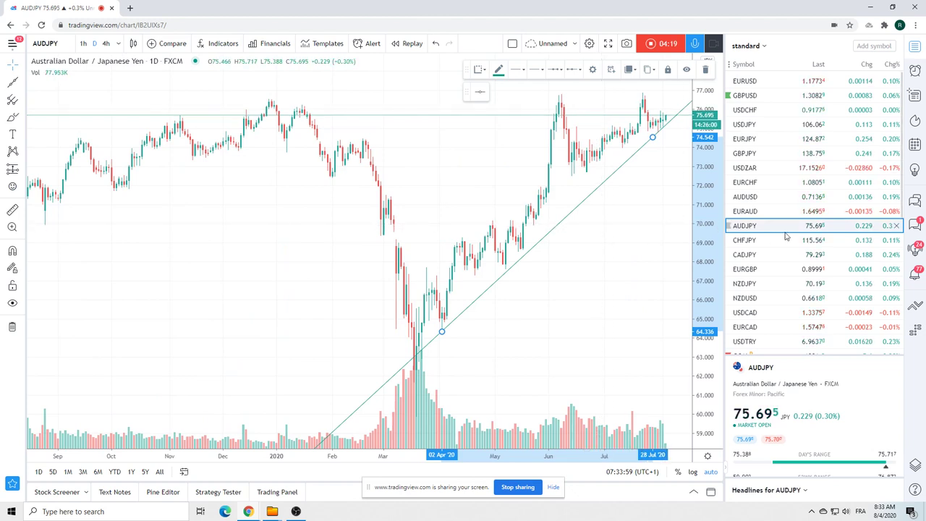
Glance at NZDUSD, then switch to the USDCAD daily chart near 1.3376
click(754, 298)
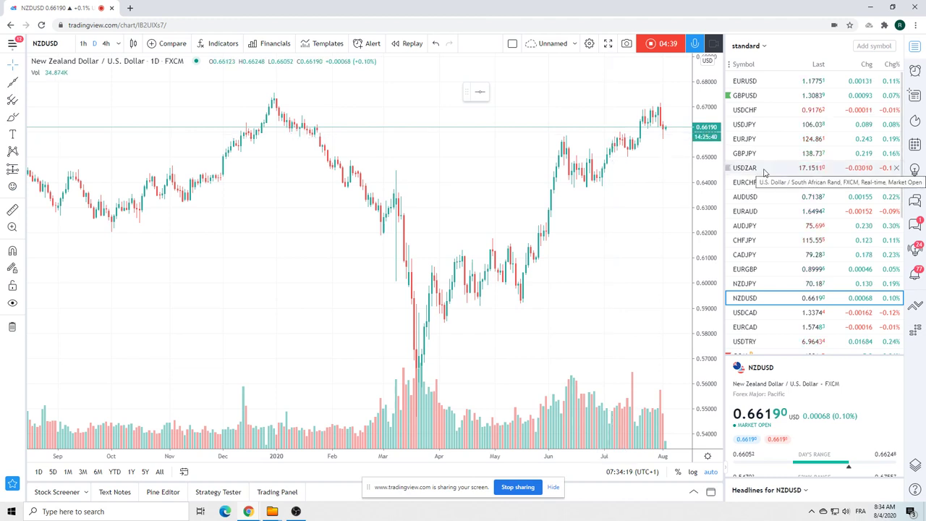
scroll(764, 174, down, 1)
click(744, 264)
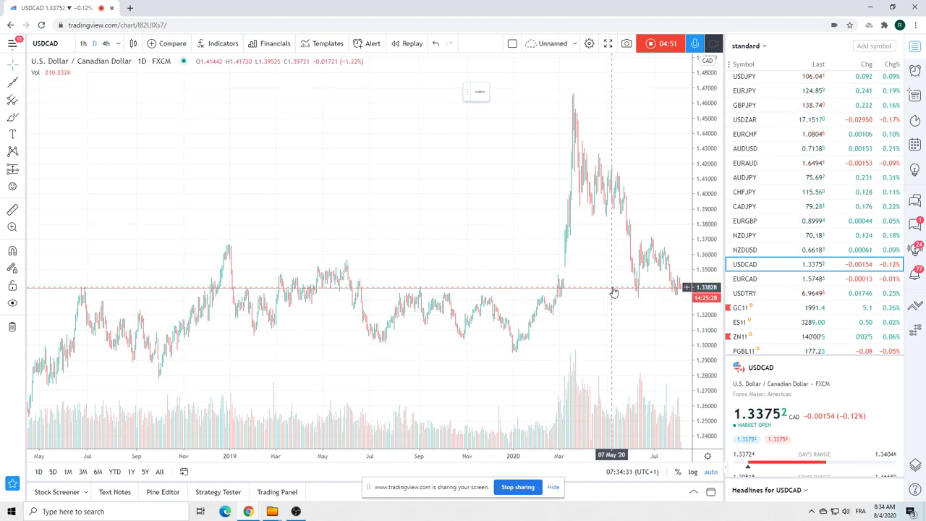
scroll(581, 302, up, 5)
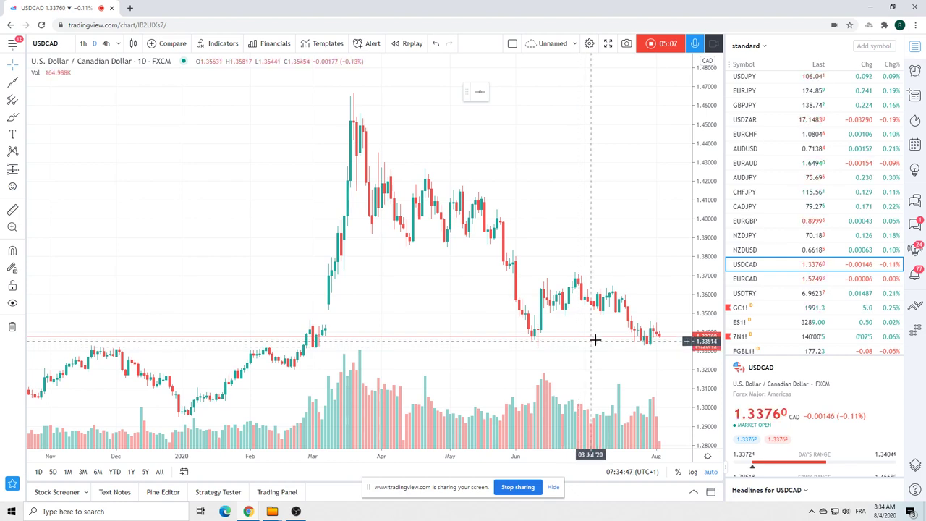
Review Gold Futures (GC1!), then open and zoom out on the ES1! daily chart near 3289.25
click(738, 308)
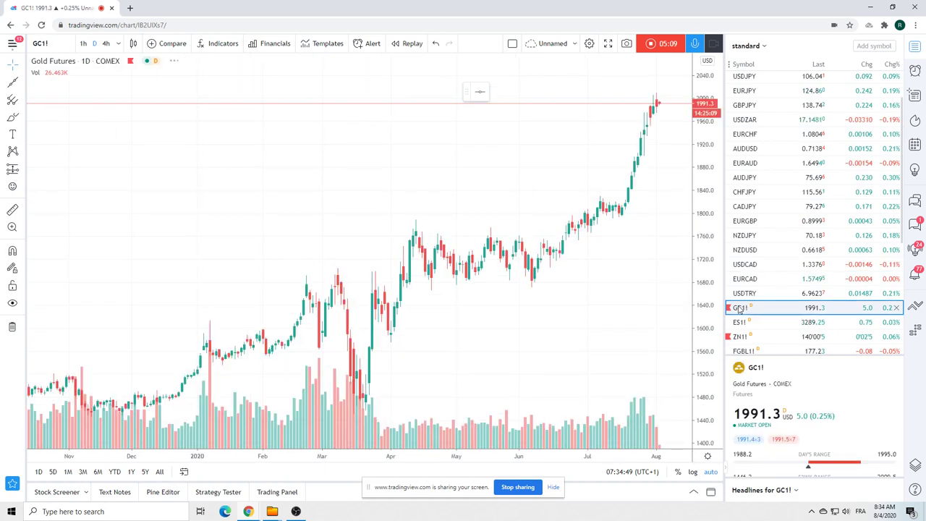
scroll(559, 266, up, 5)
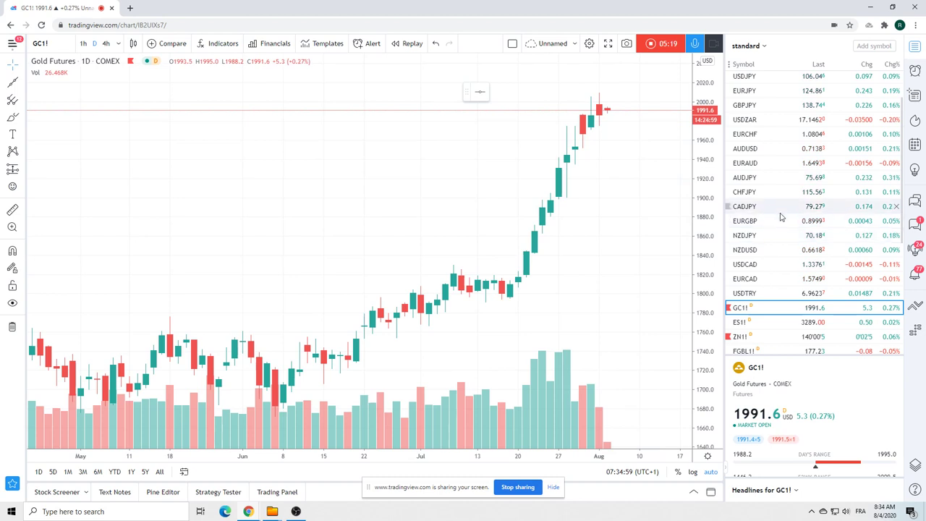
scroll(749, 232, down, 3)
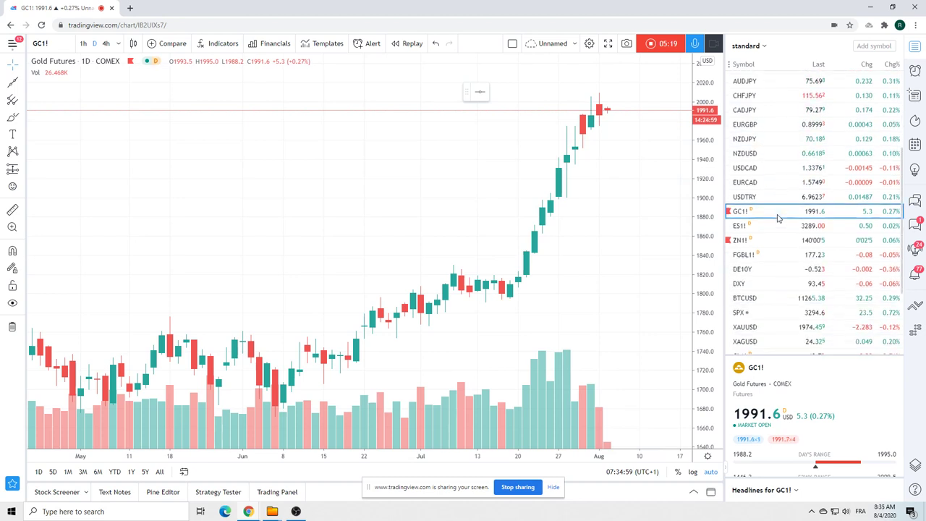
click(741, 227)
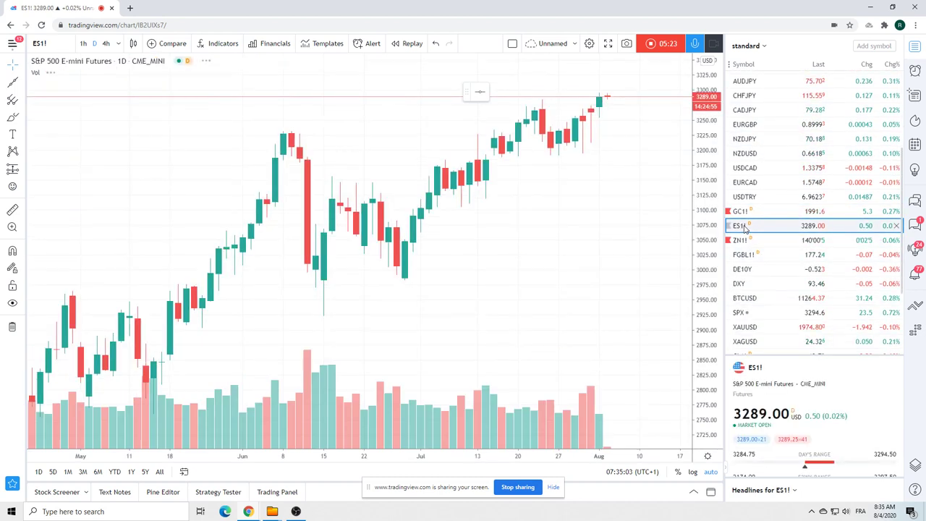
scroll(606, 163, down, 3)
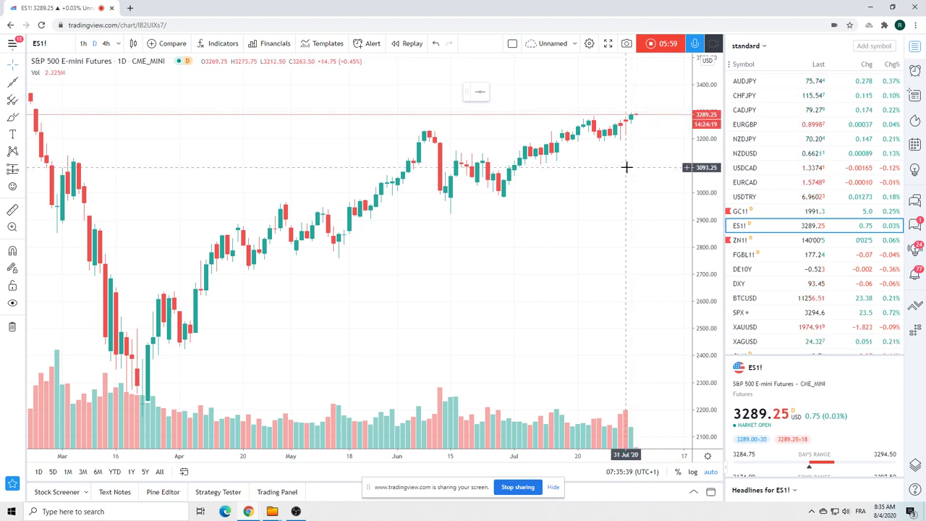
Load BTCUSD from COINBASE and zoom out and in to scan its longer price history
click(754, 300)
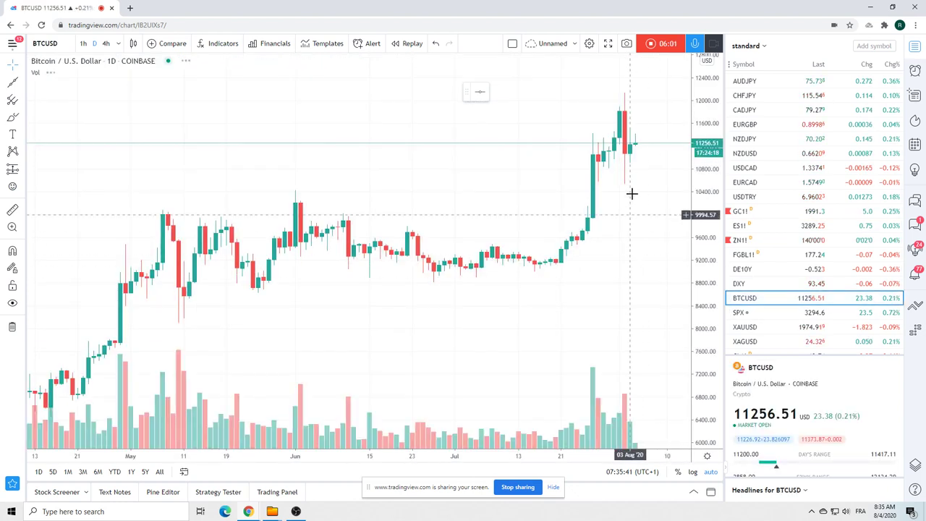
scroll(643, 148, down, 1)
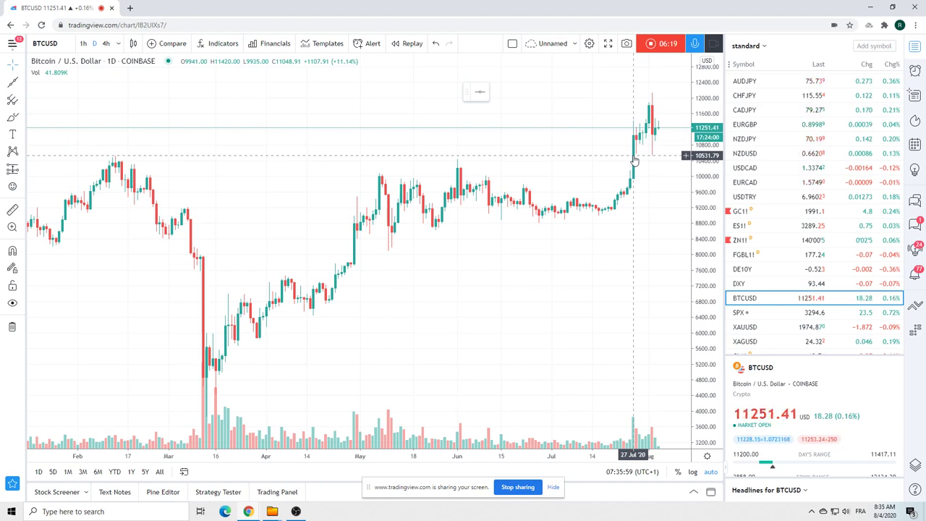
scroll(627, 166, down, 2)
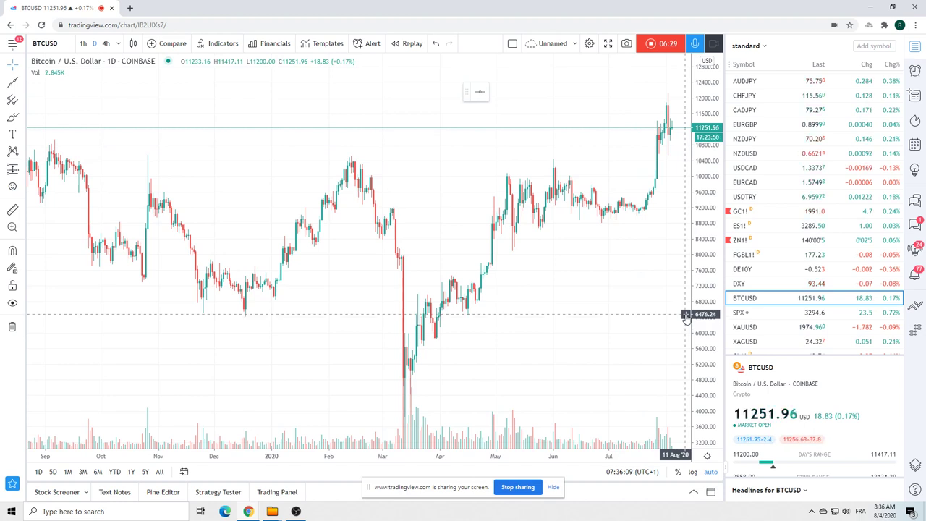
scroll(565, 235, up, 3)
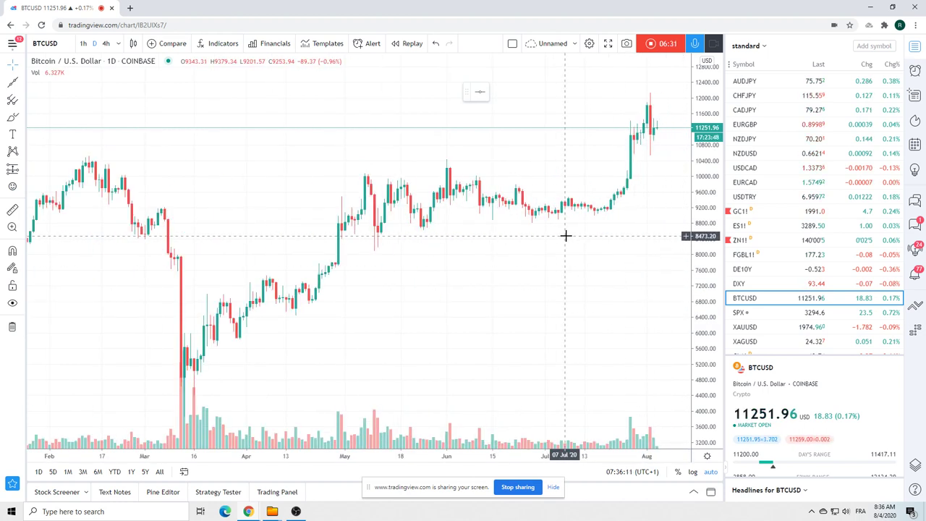
scroll(803, 205, down, 3)
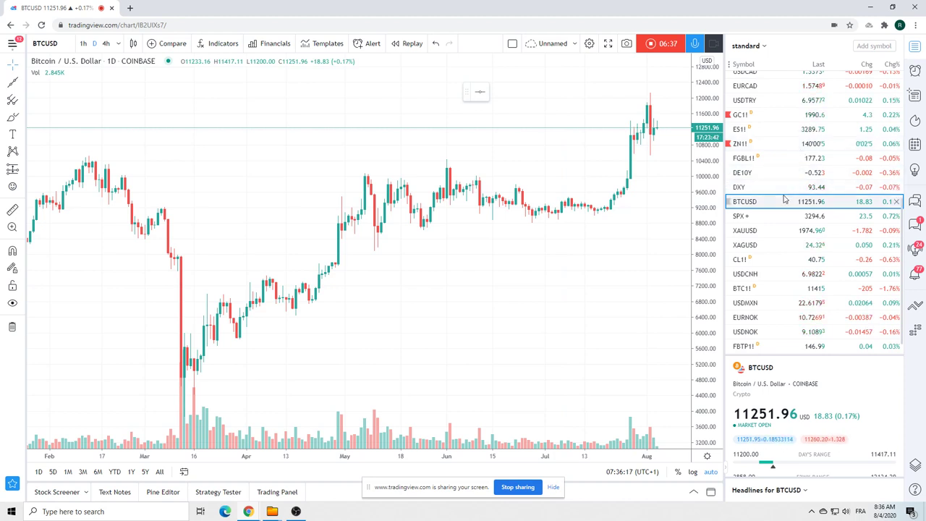
scroll(785, 197, up, 3)
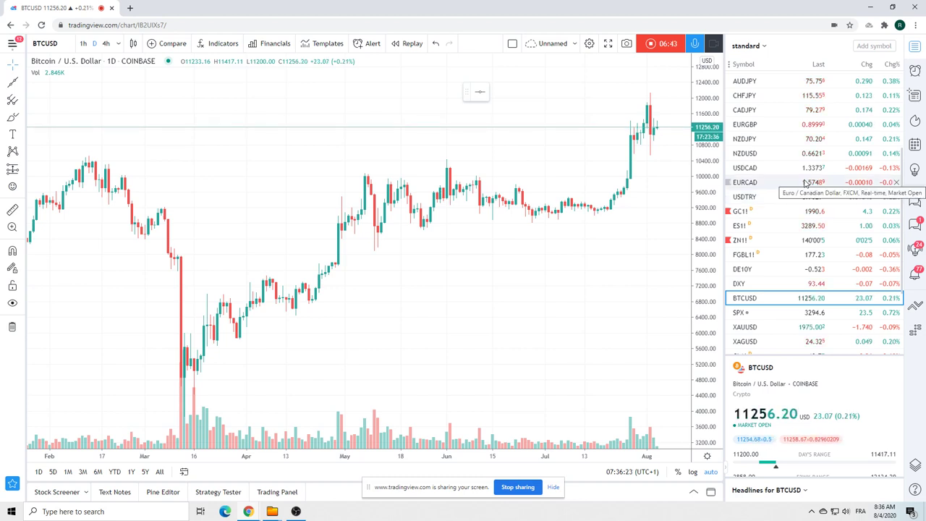
scroll(794, 169, down, 3)
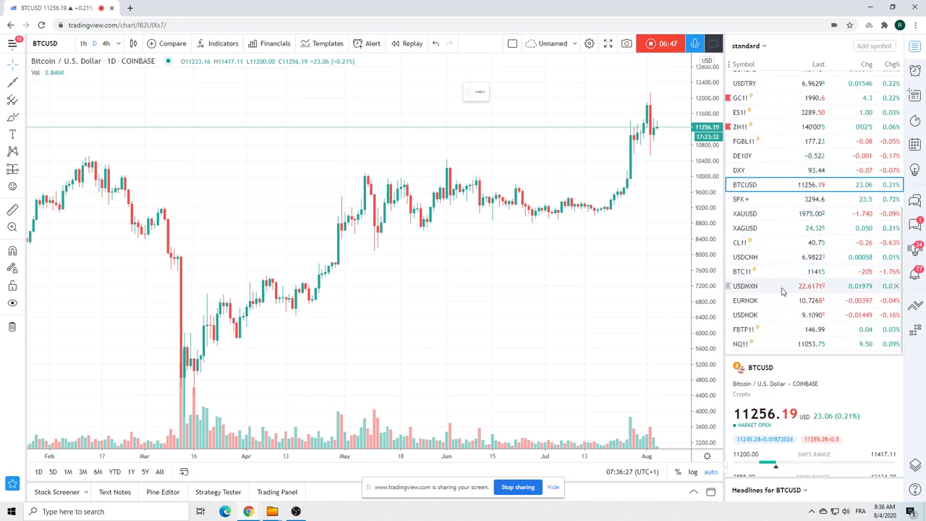
Load the USDMXN daily chart from FXCM, trading near 22.6126
click(745, 289)
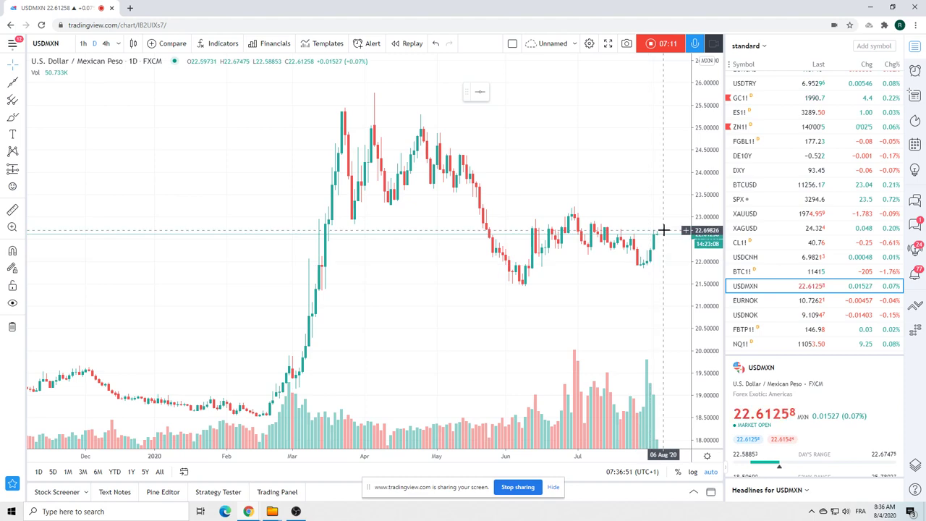
Show CL1! crude oil futures on 1-hour candles, panned and zoomed out to earlier price action
click(742, 242)
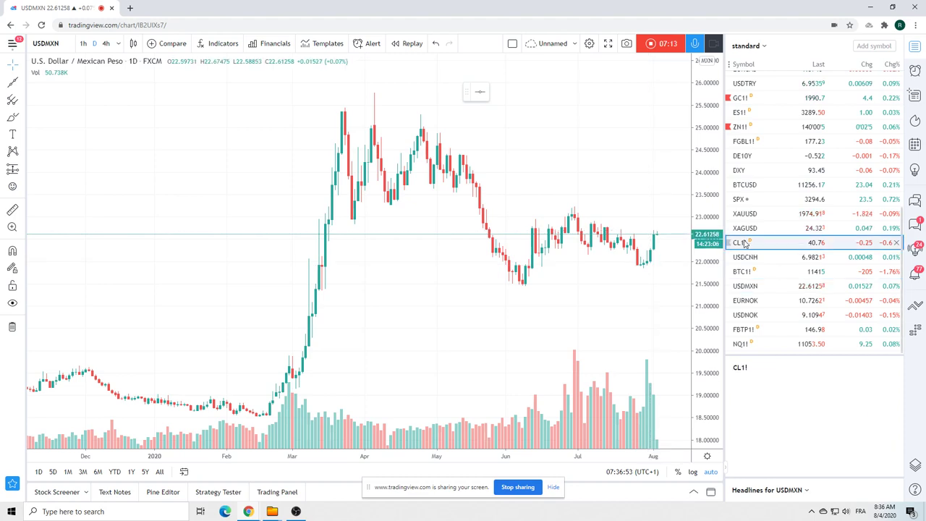
scroll(609, 242, up, 10)
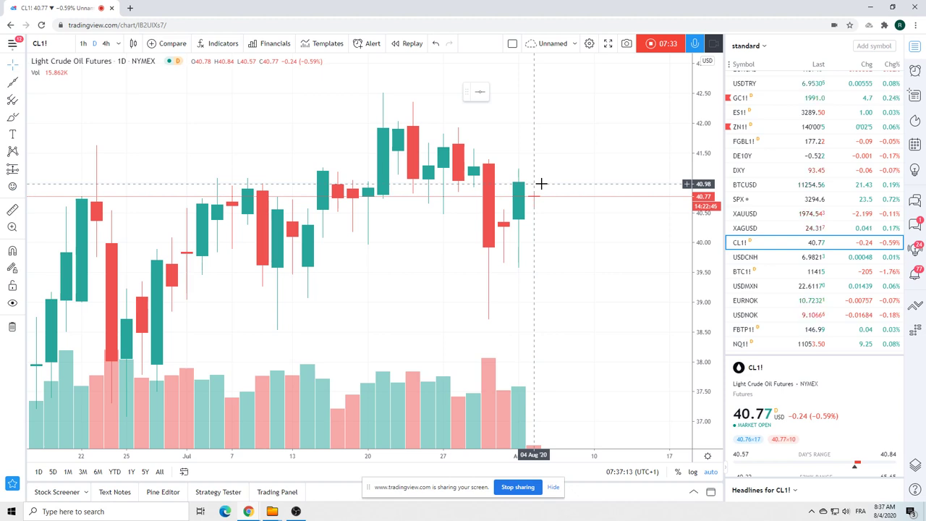
click(84, 44)
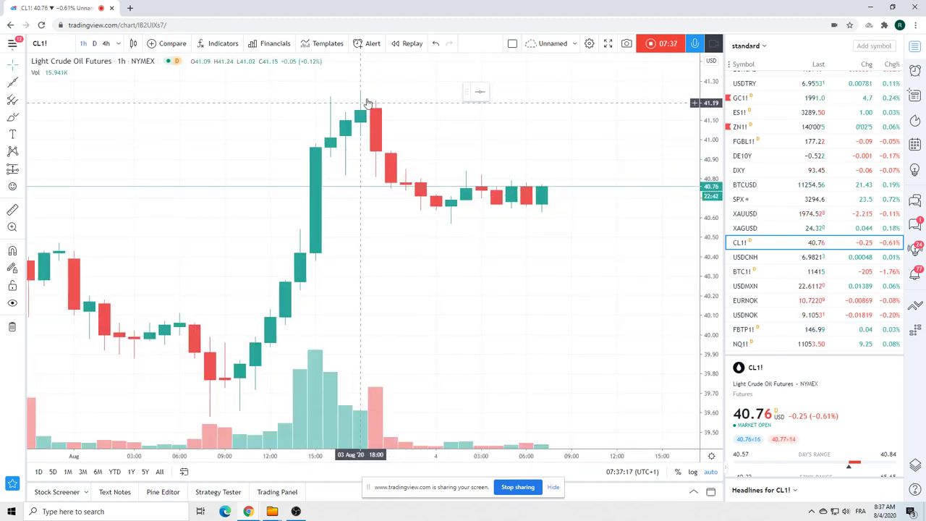
drag(249, 240, 379, 246)
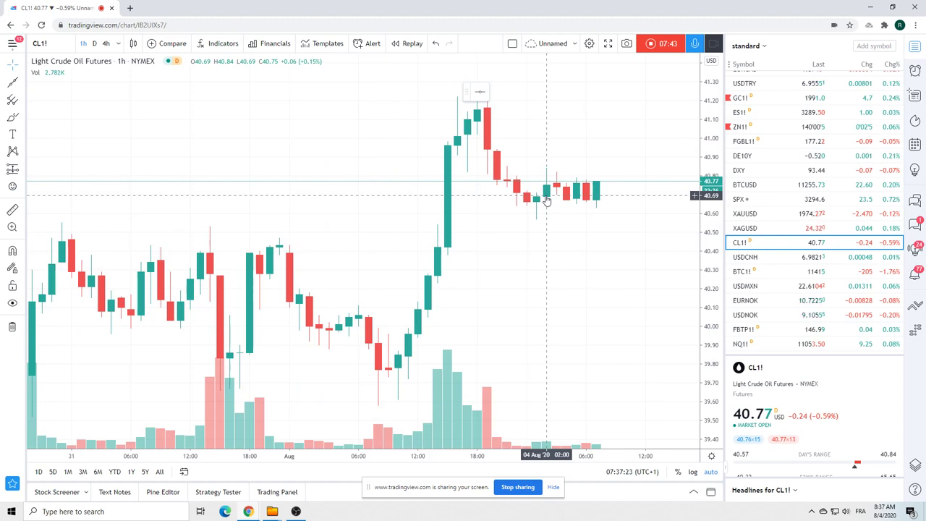
scroll(586, 195, down, 2)
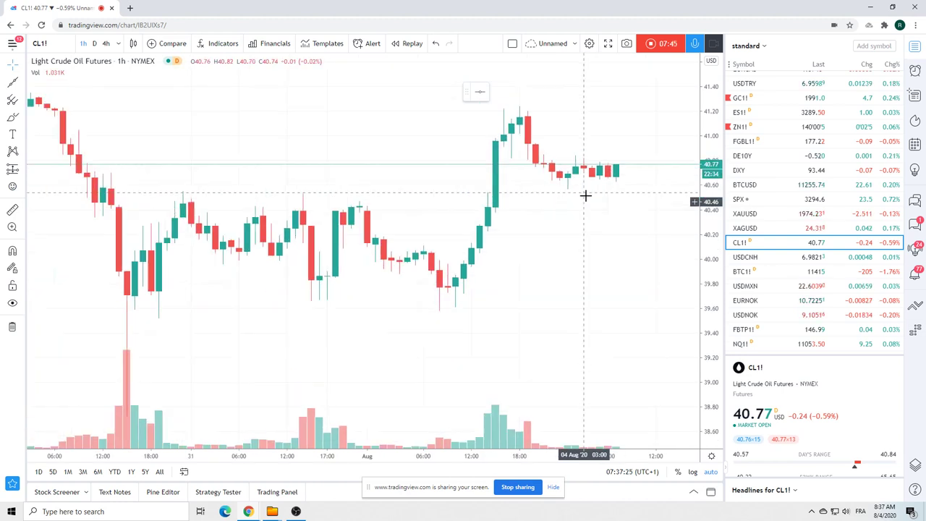
scroll(586, 195, down, 1)
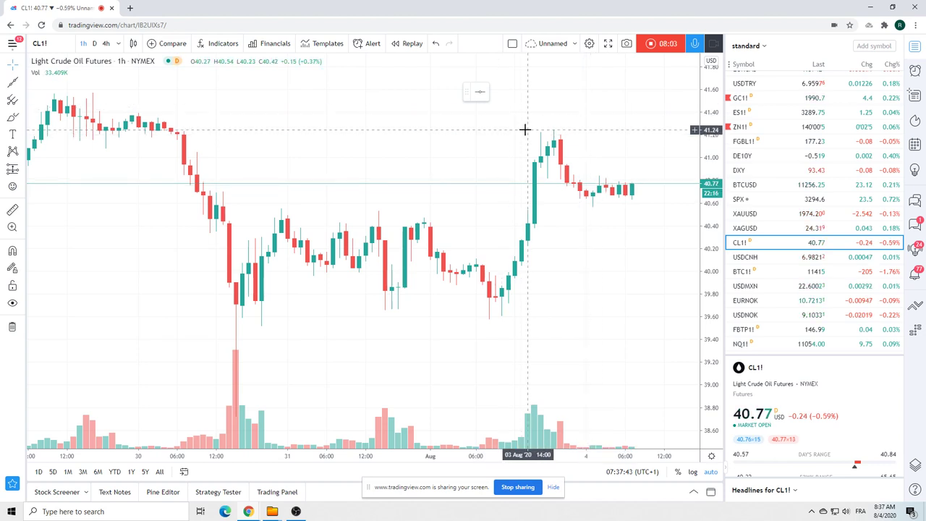
Switch to NQ1! and display it on daily (D) candles, zoomed out
click(740, 346)
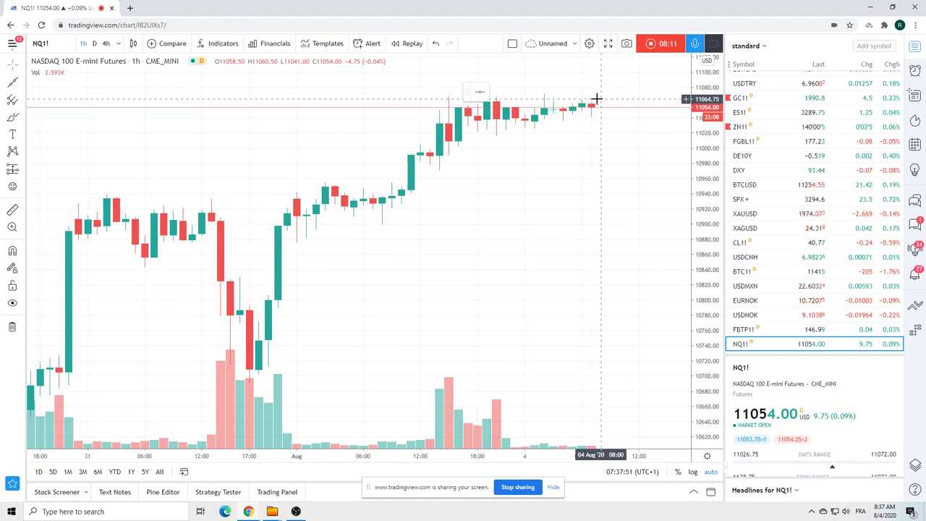
scroll(594, 105, down, 2)
scroll(594, 116, down, 1)
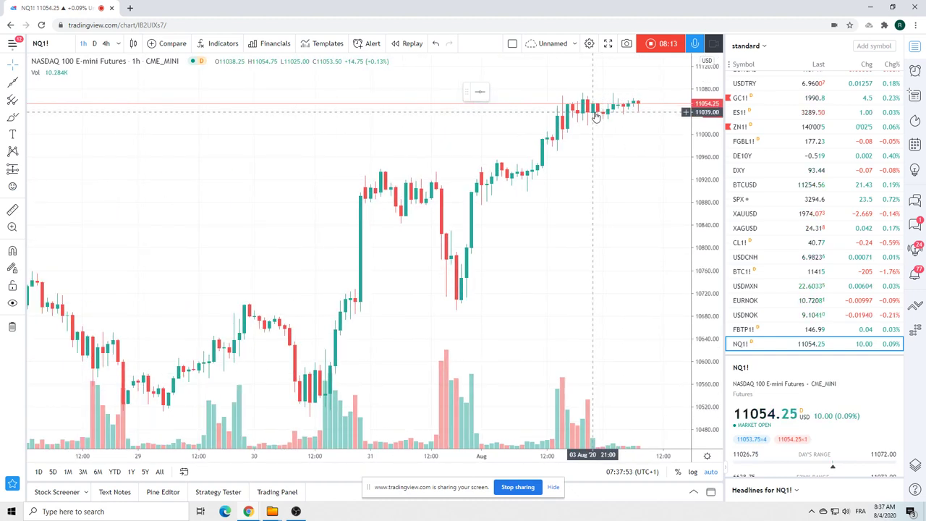
click(94, 43)
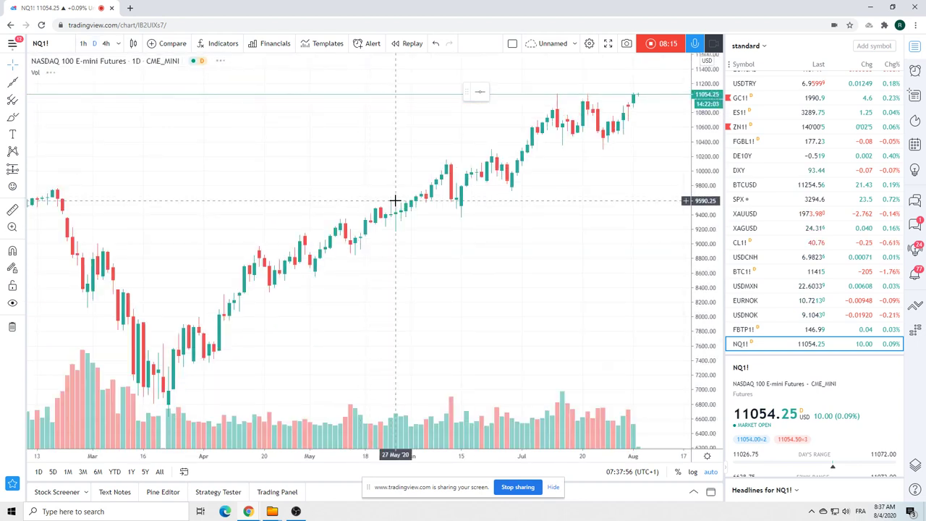
scroll(397, 200, down, 2)
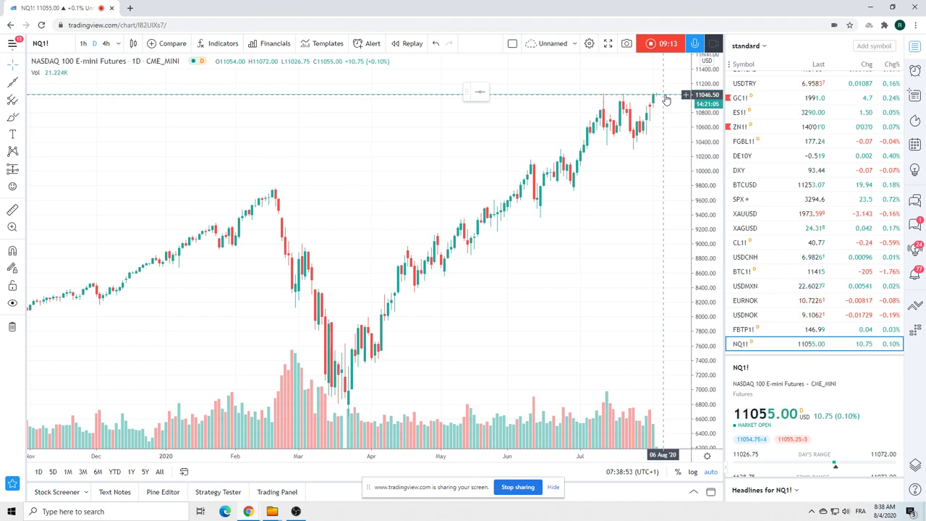
Select ES1! in the watchlist to reload the daily S&P 500 E-mini chart
click(740, 112)
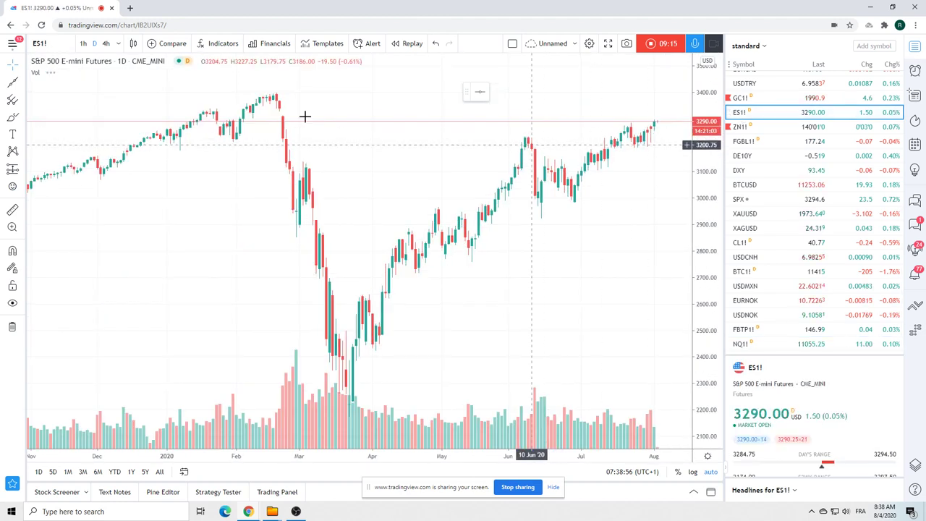